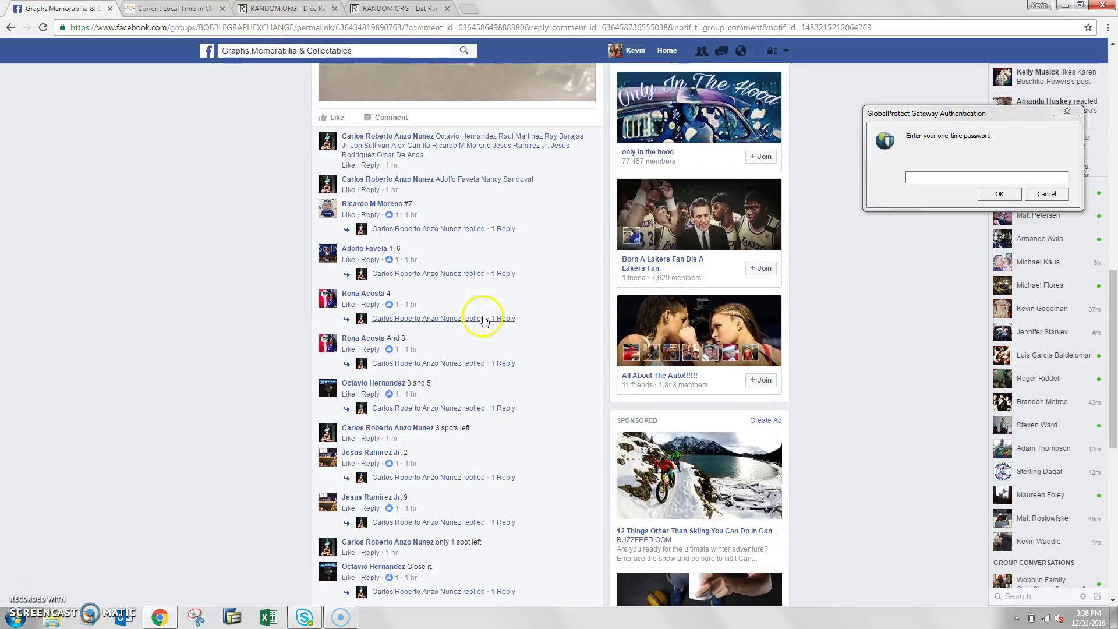
scroll(484, 320, "up", 1)
scroll(484, 321, "up", 6)
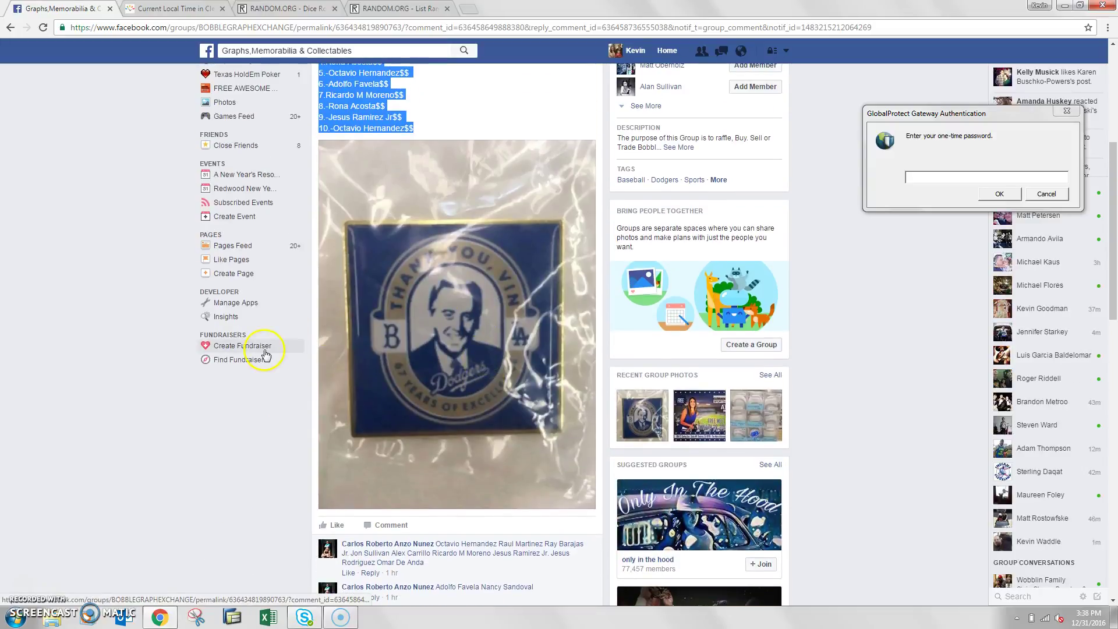
scroll(266, 358, "up", 1)
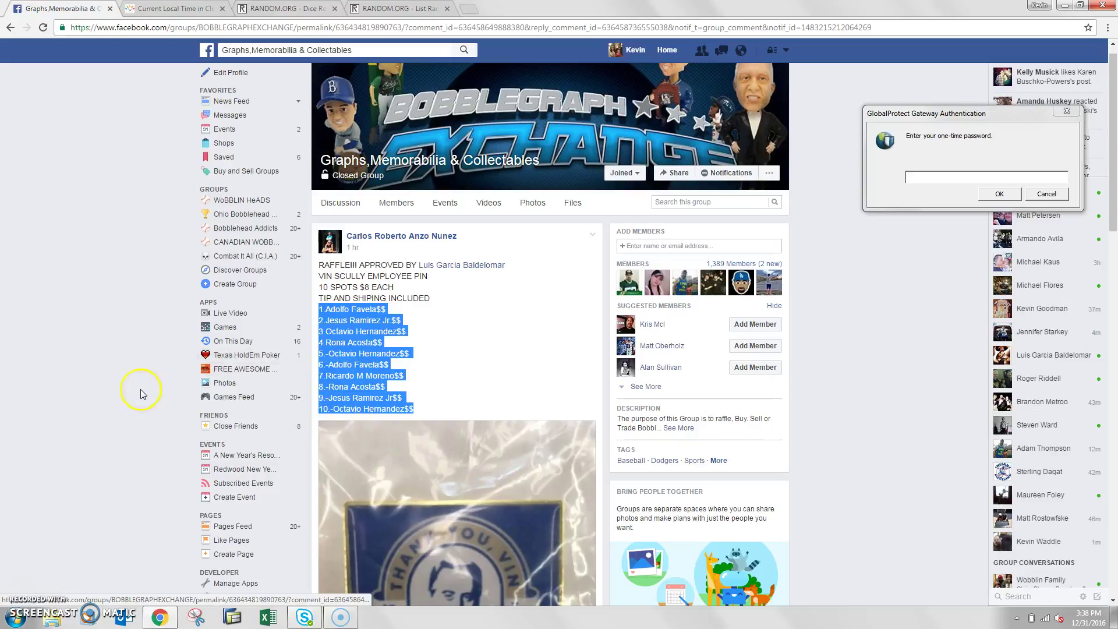
scroll(141, 392, "down", 10)
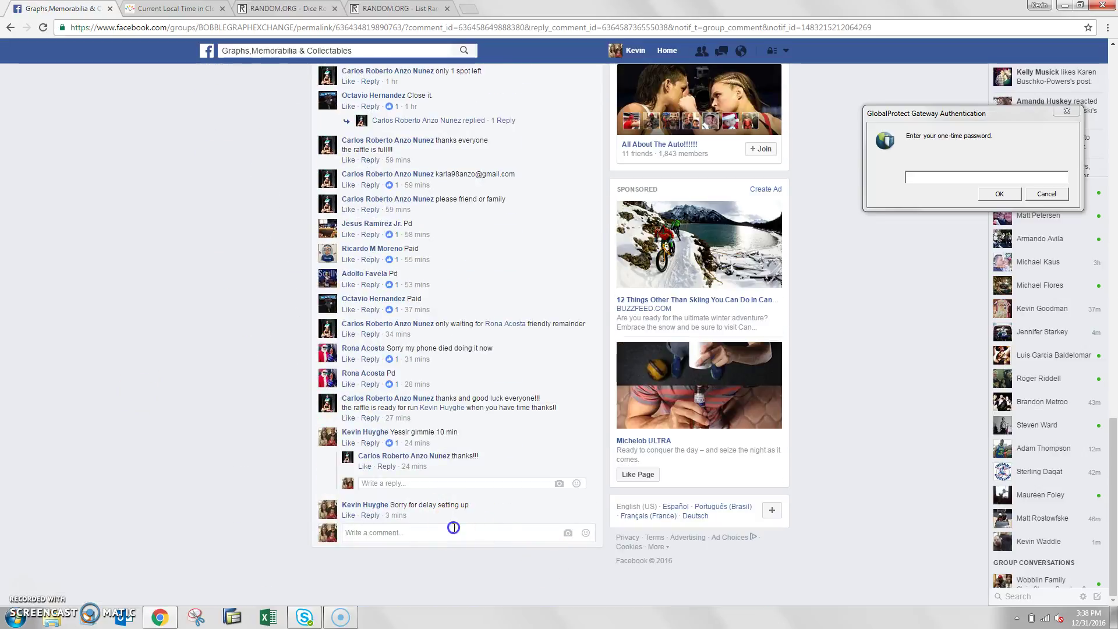
type("live")
Post 'live' on the raffle post and paste the ten raffle spots into RANDOM.ORG's List Randomizer.
key("Return")
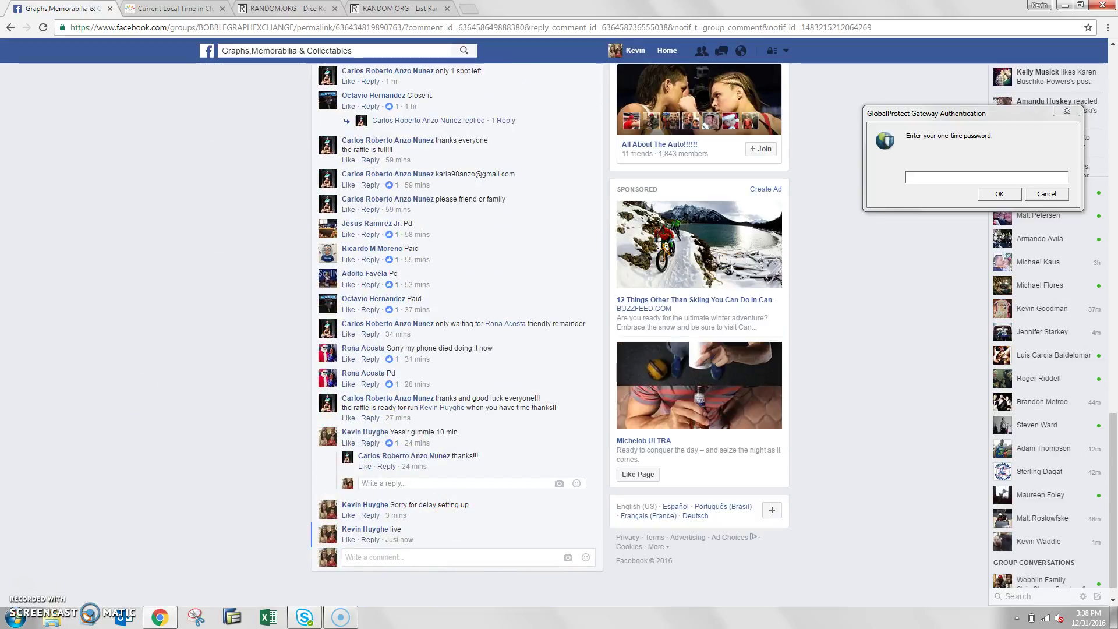
left_click(156, 7)
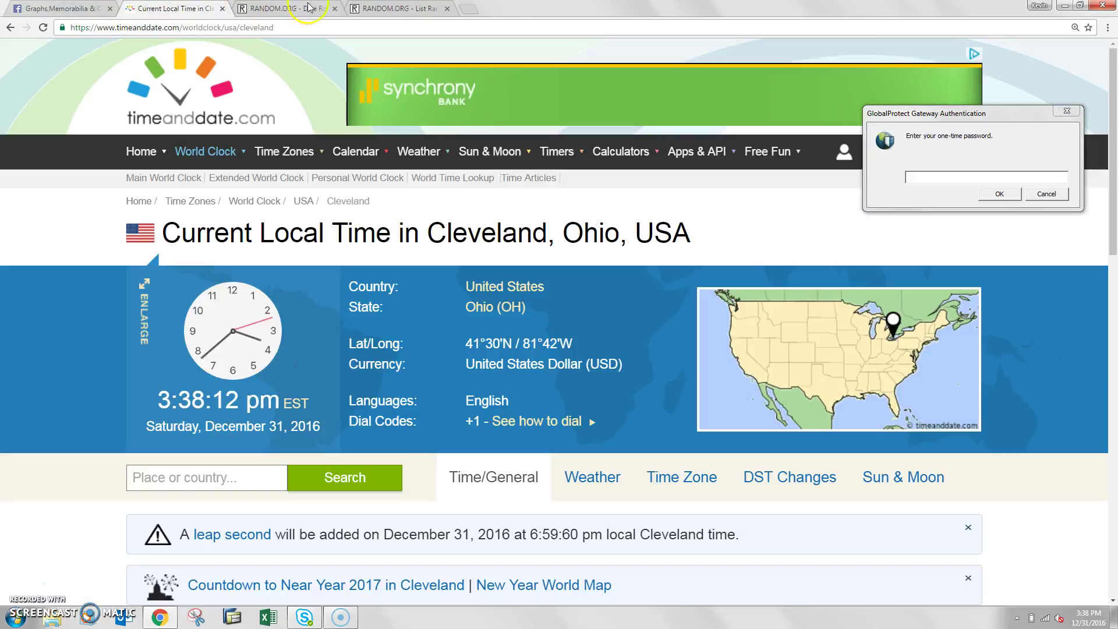
left_click(385, 12)
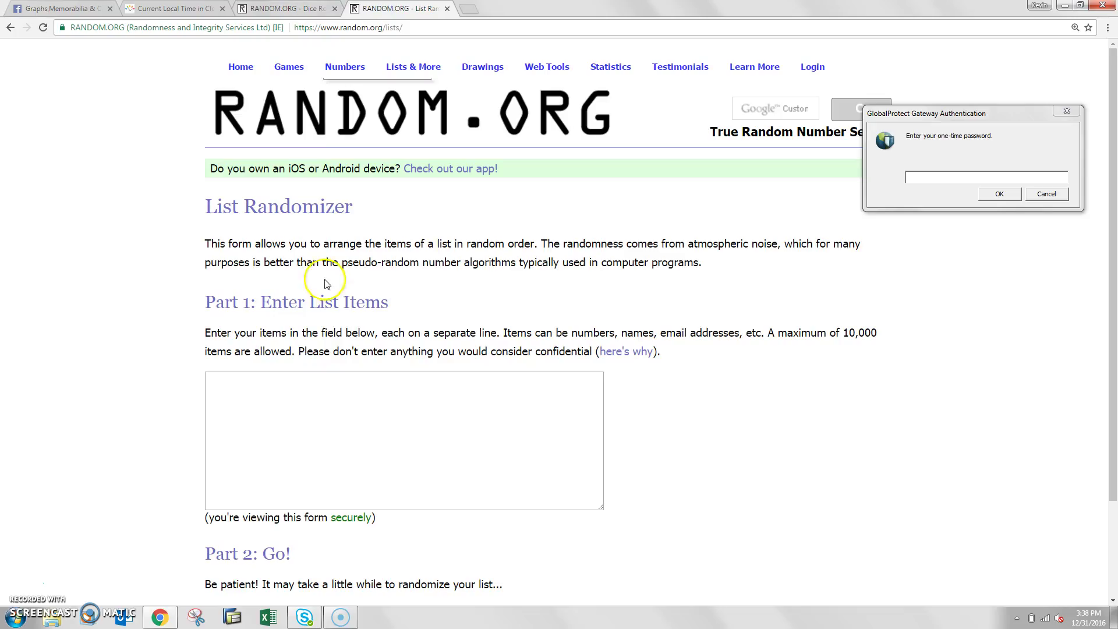
left_click(319, 380)
key("ctrl+v")
Set the Dice Roller to 3 dice and roll until it shows 3, 5 and 6.
left_click(288, 7)
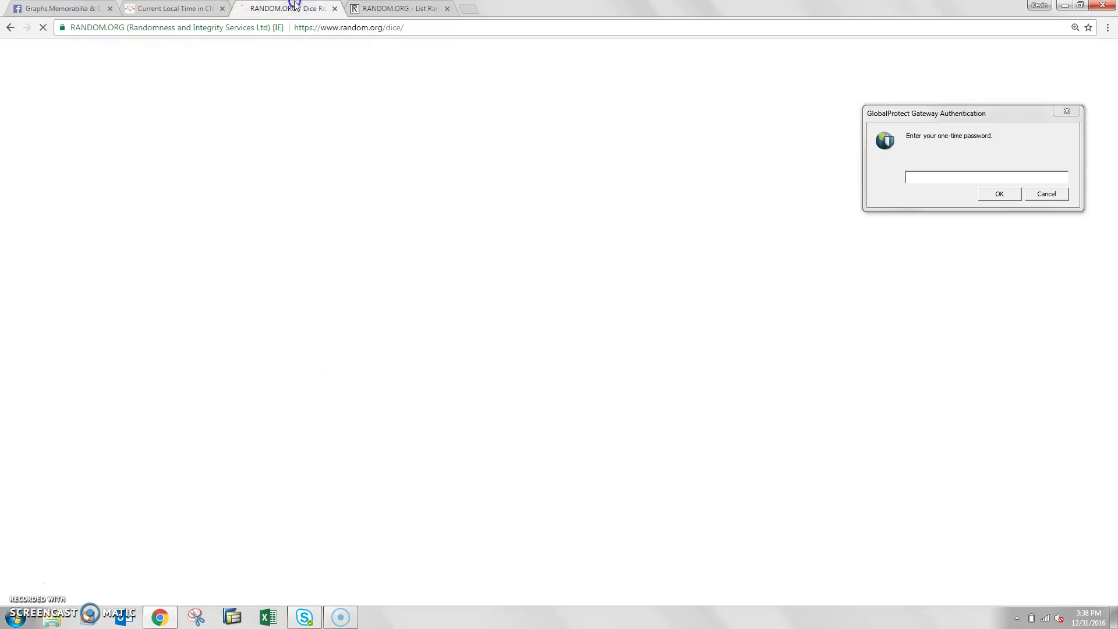
left_click(245, 300)
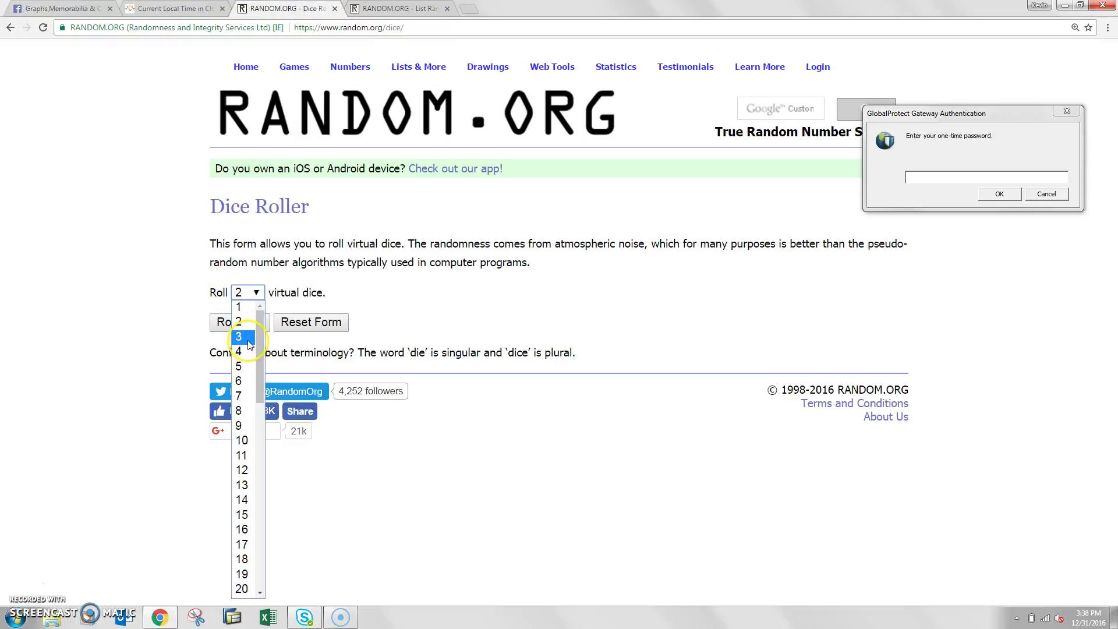
left_click(249, 333)
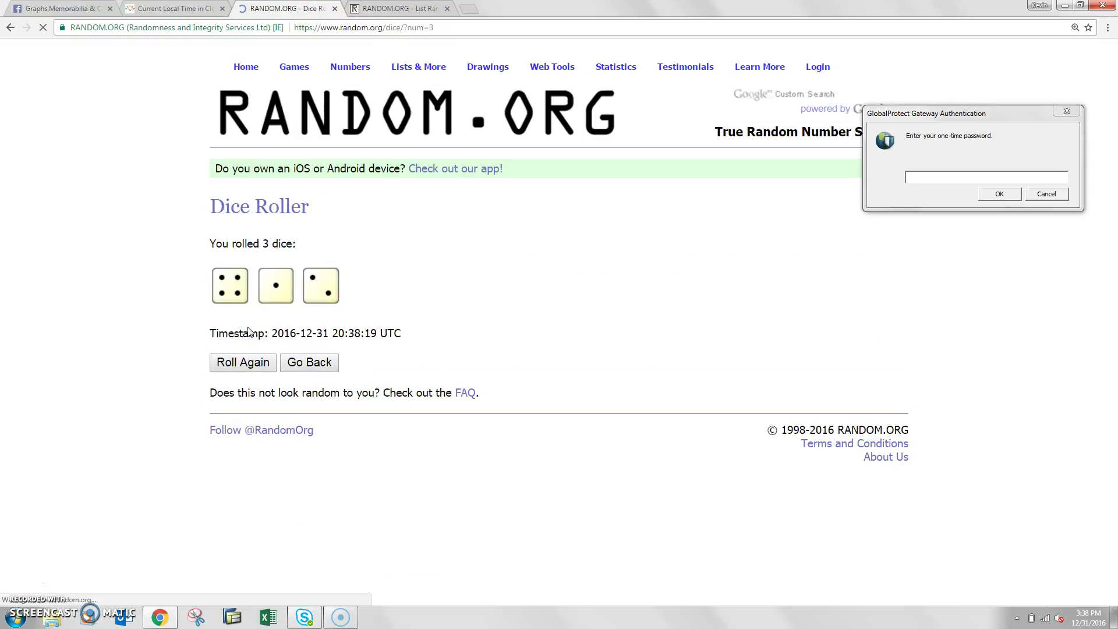
left_click(238, 367)
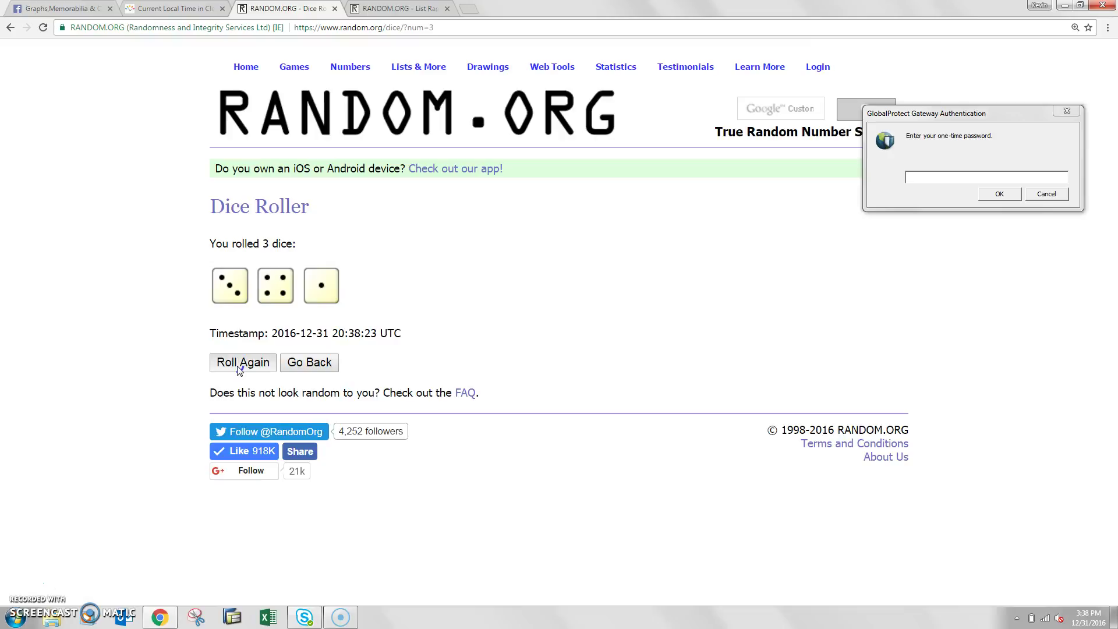
left_click(238, 368)
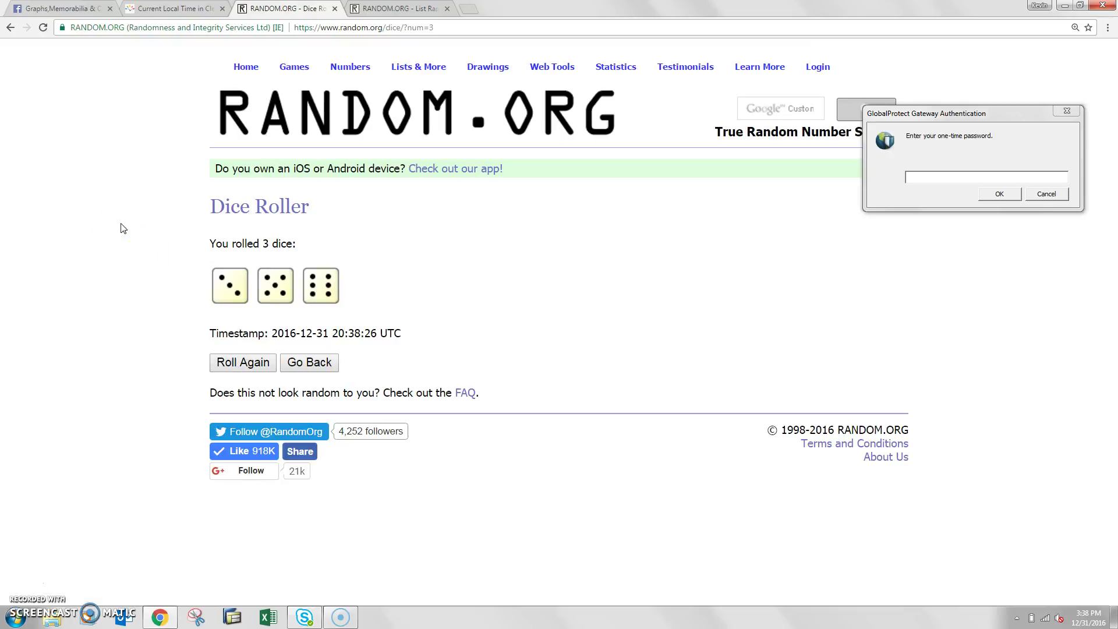
left_click(410, 7)
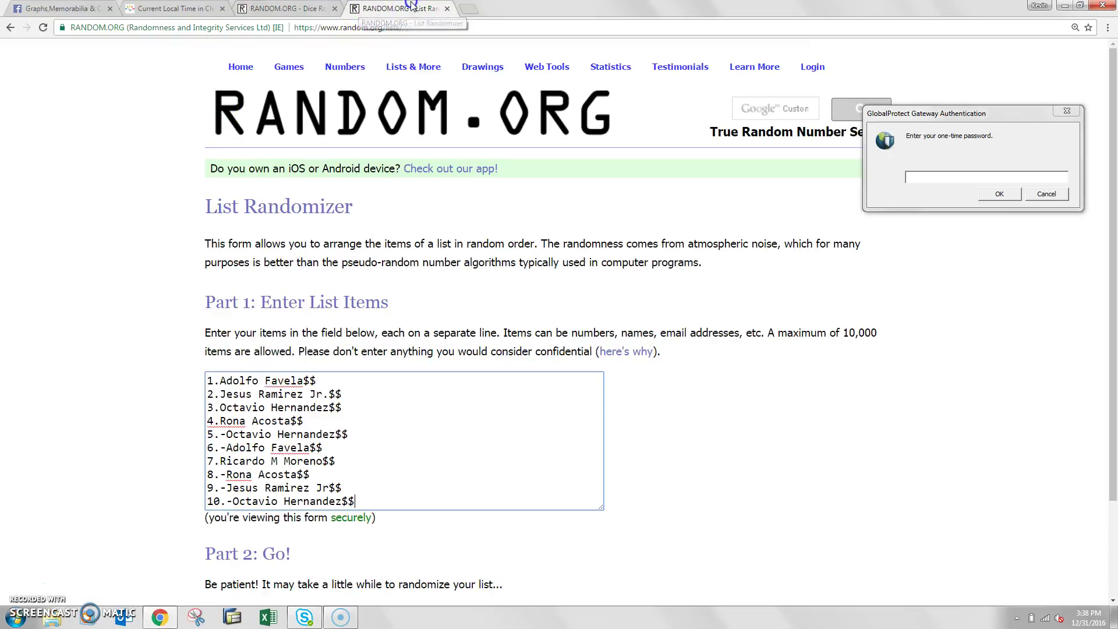
scroll(212, 443, "down", 2)
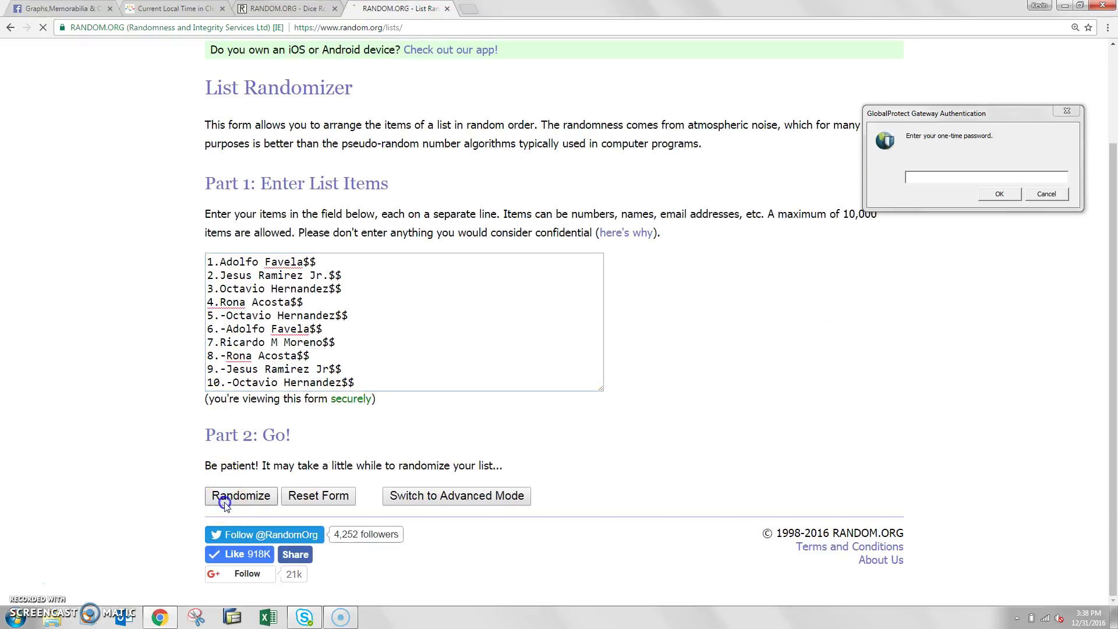
left_click(221, 505)
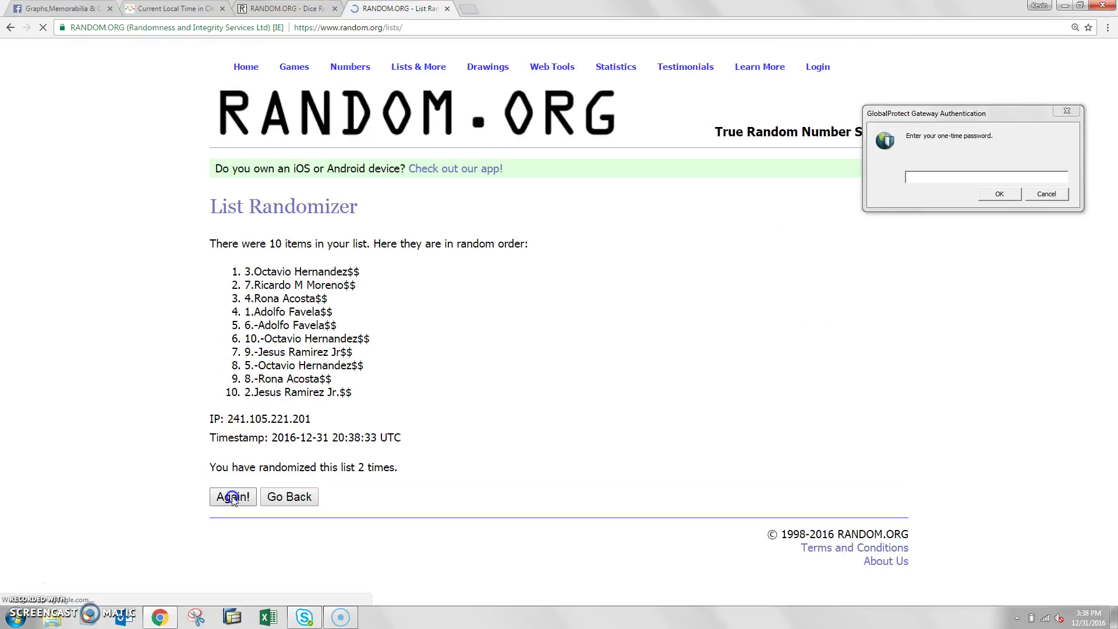
left_click(232, 497)
left_click(233, 497)
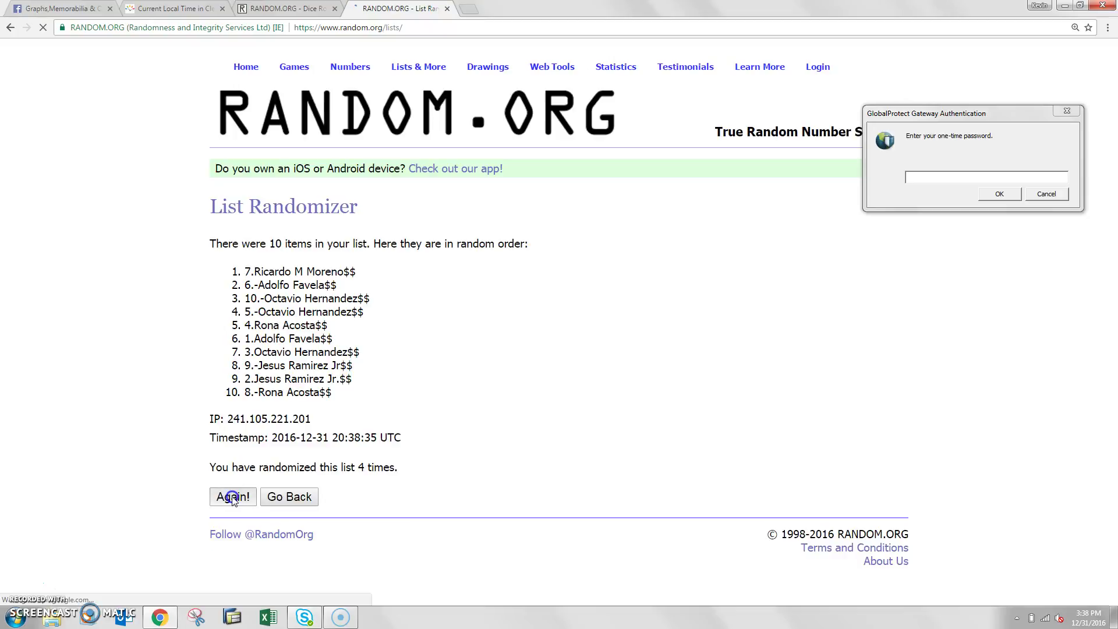
left_click(233, 497)
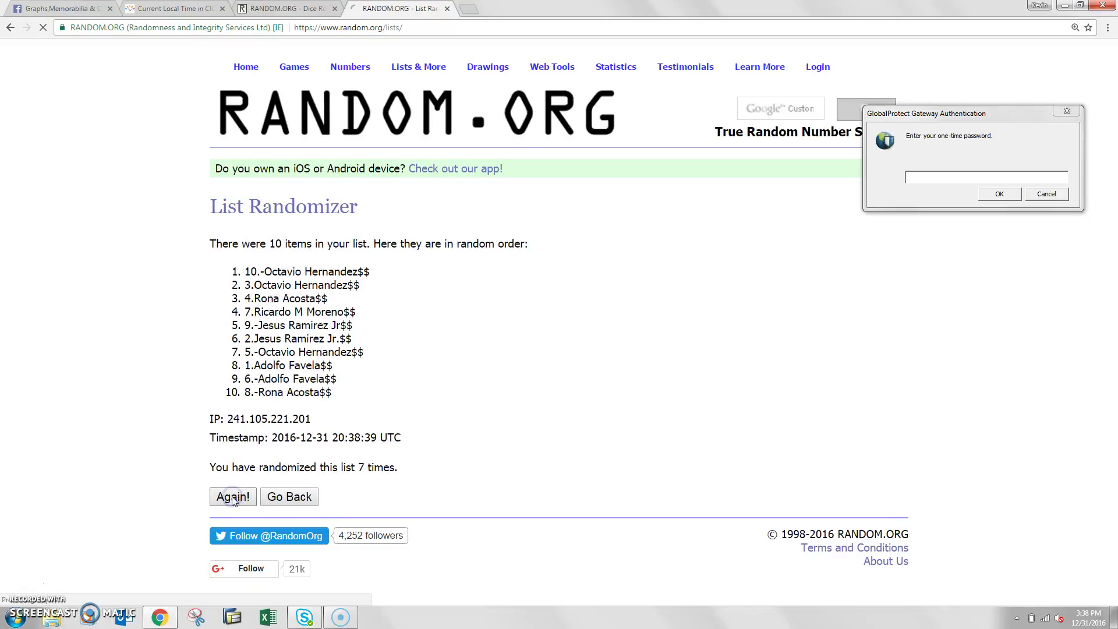
left_click(232, 497)
left_click(232, 497)
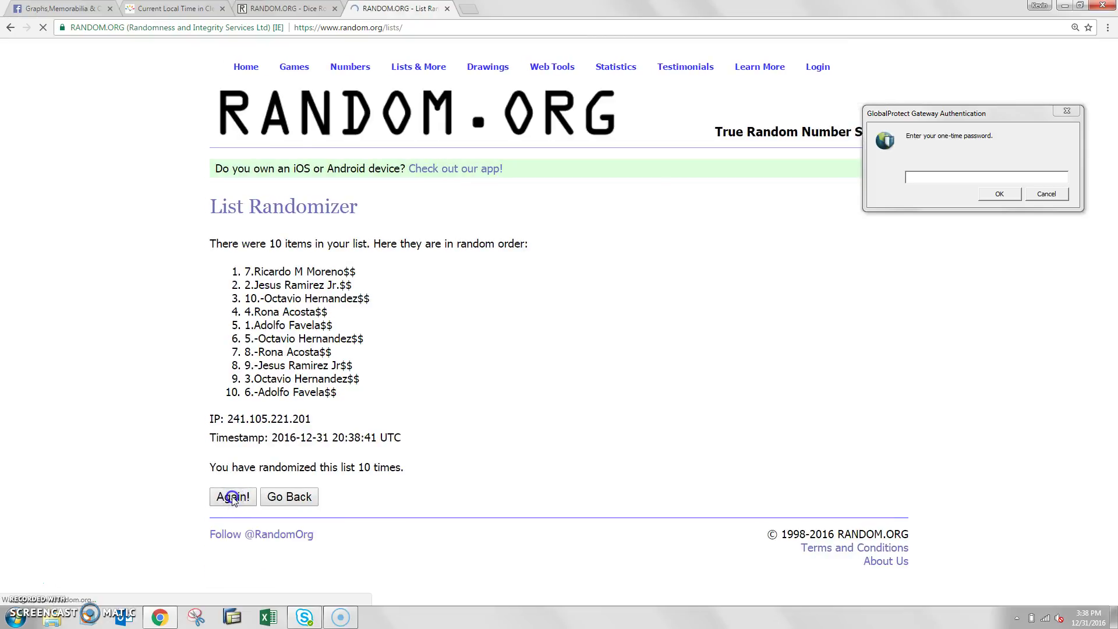
left_click(233, 497)
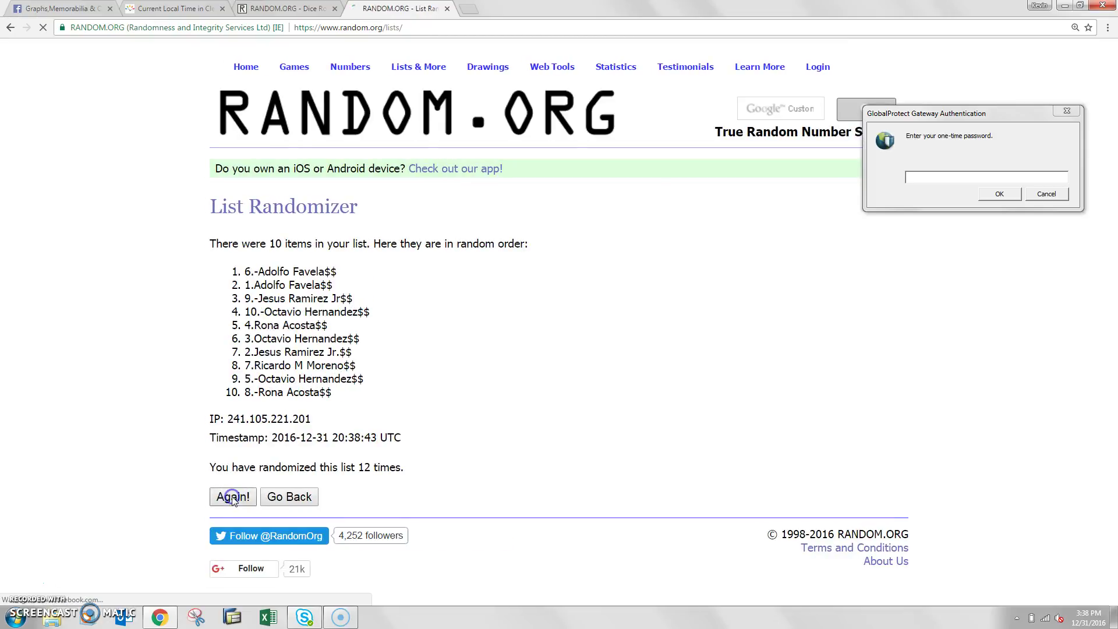
left_click(233, 497)
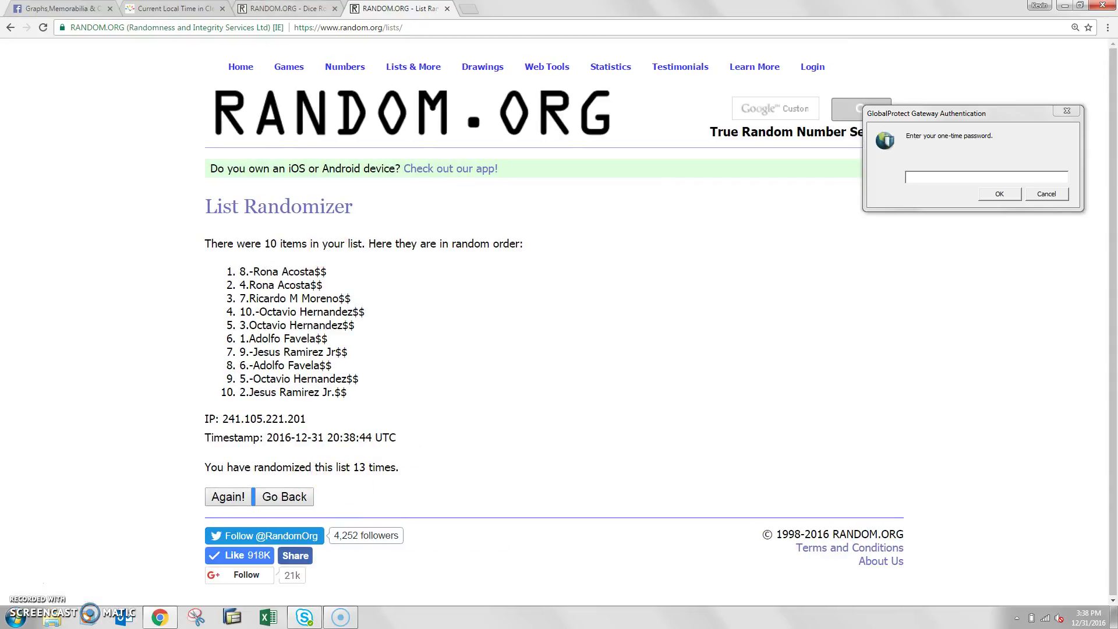
left_click(292, 8)
left_click(382, 7)
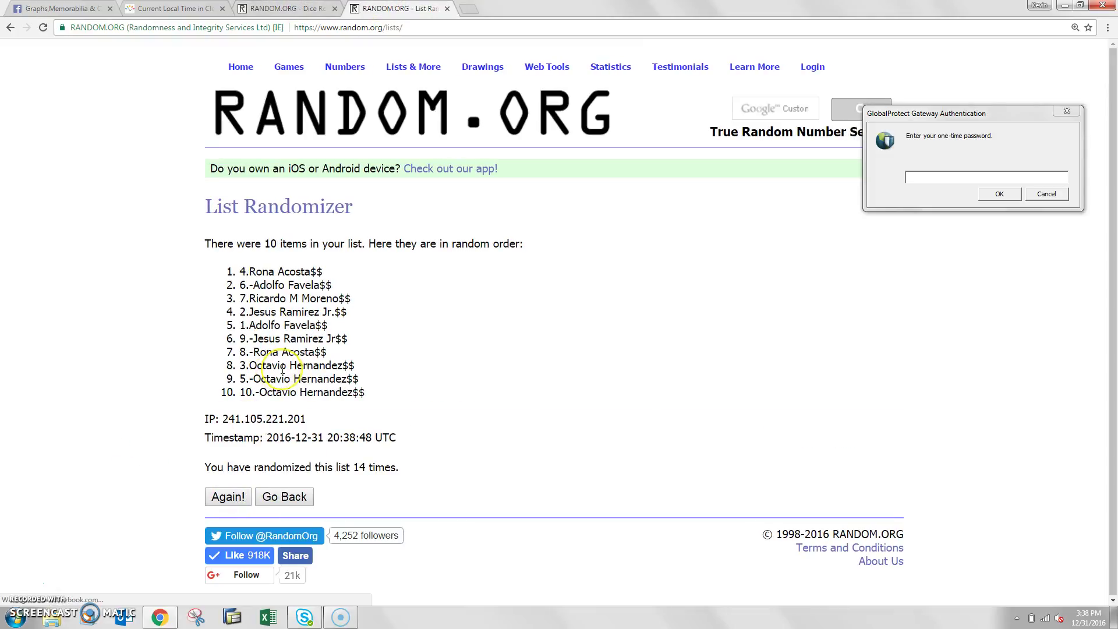
scroll(281, 375, "up", 1)
scroll(281, 374, "up", 1)
left_click_drag(133, 350, 260, 353)
Highlight the sentences about the 10-item count and the random order.
double_click(182, 310)
left_click_drag(187, 304, 246, 312)
left_click(143, 344)
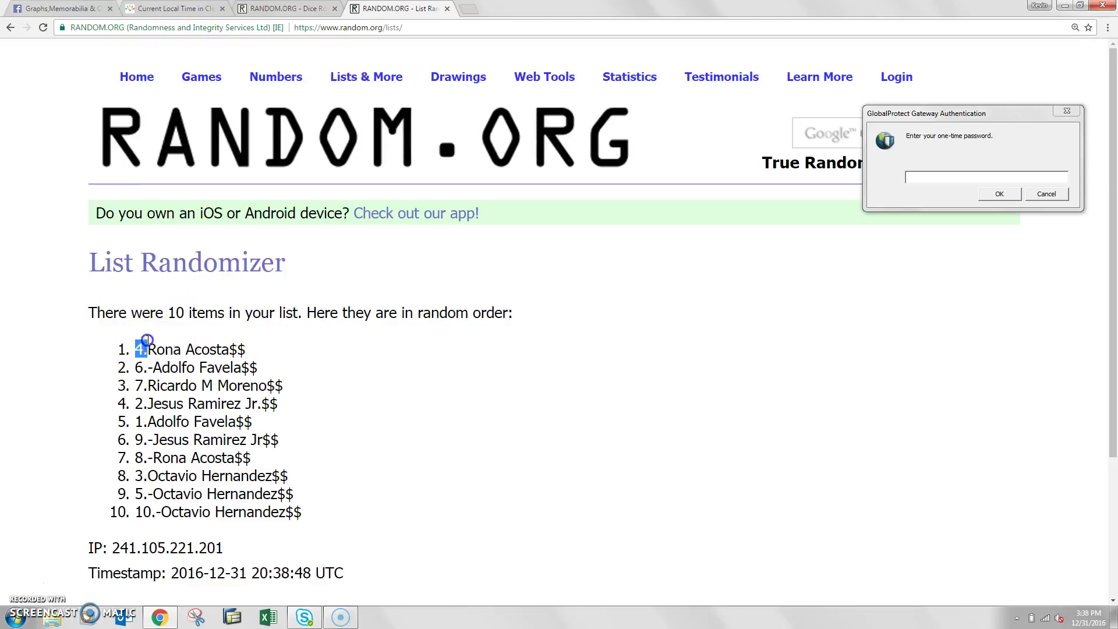
left_click_drag(517, 313, 282, 320)
left_click(280, 320)
scroll(342, 401, "down", 2)
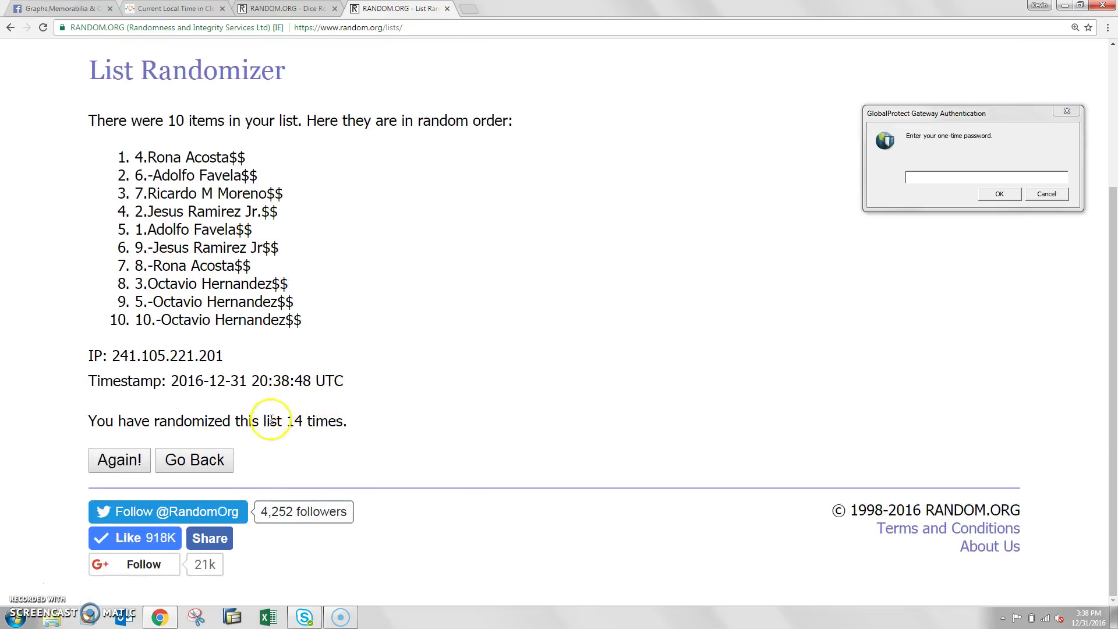
left_click_drag(273, 430, 345, 429)
Recheck the dice result and local time, then return to the Facebook raffle thread.
left_click(289, 7)
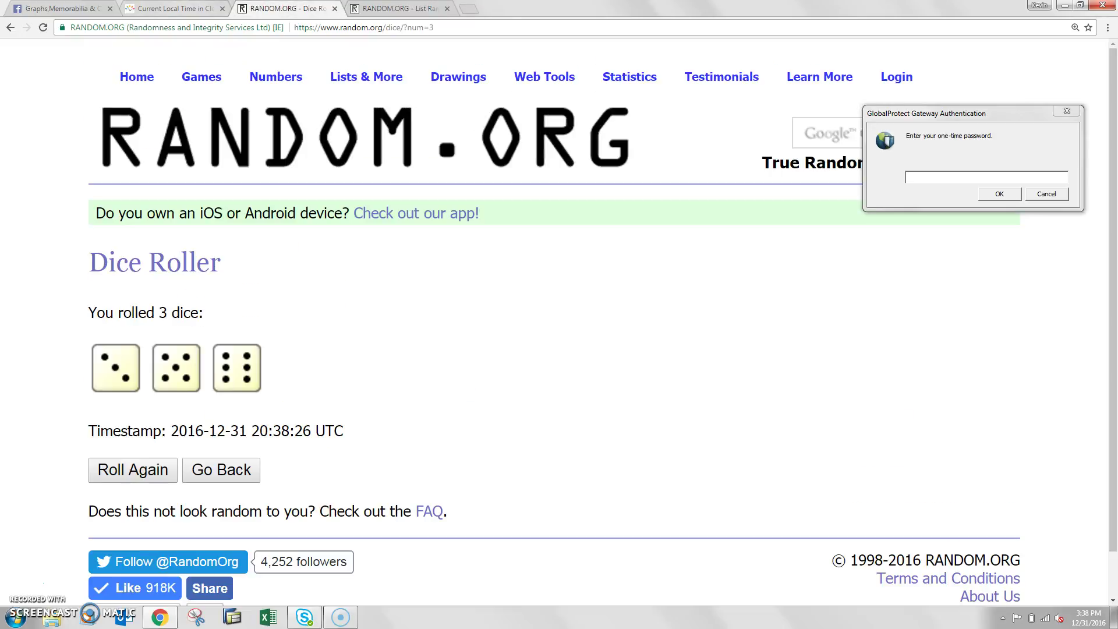
left_click(186, 8)
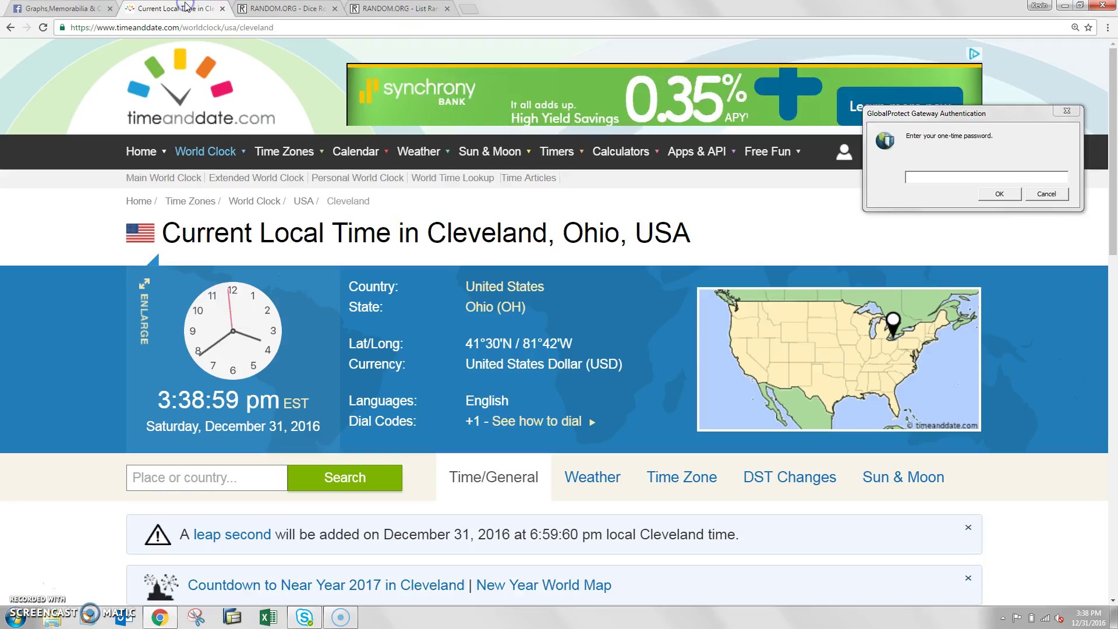
left_click(75, 7)
type("done")
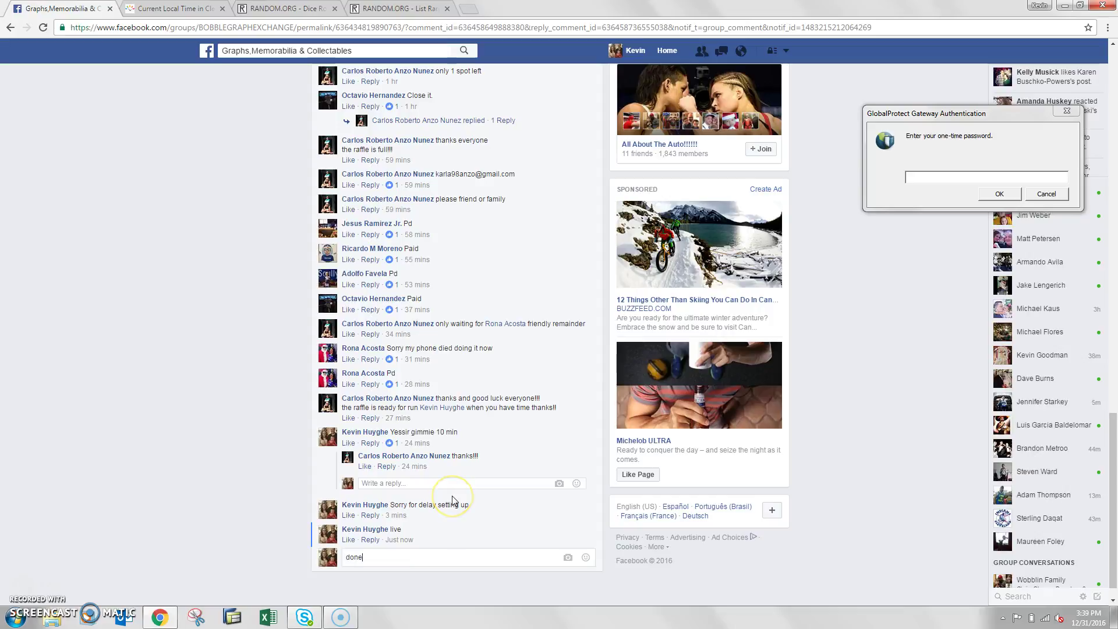